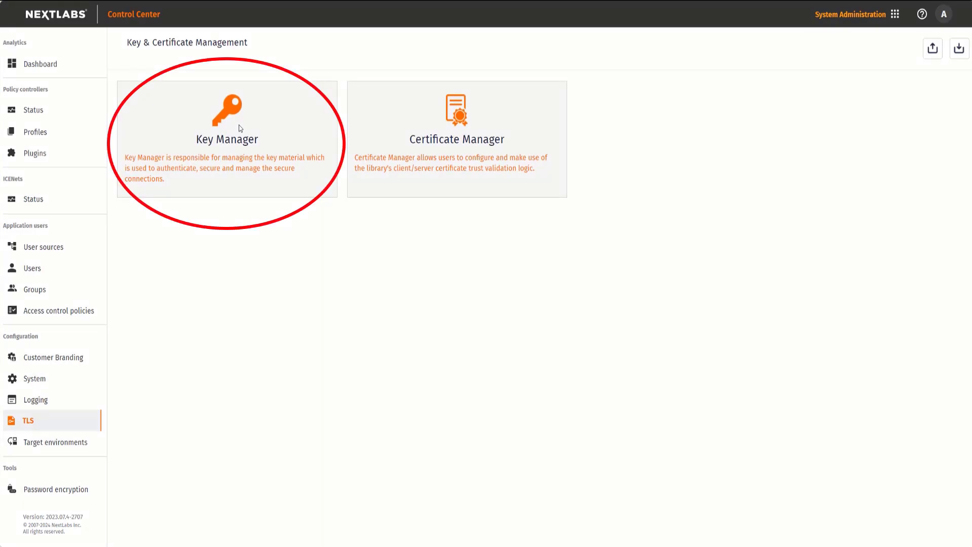
Step: Delete the web key pair of web-keystore in Key Manager
click(240, 128)
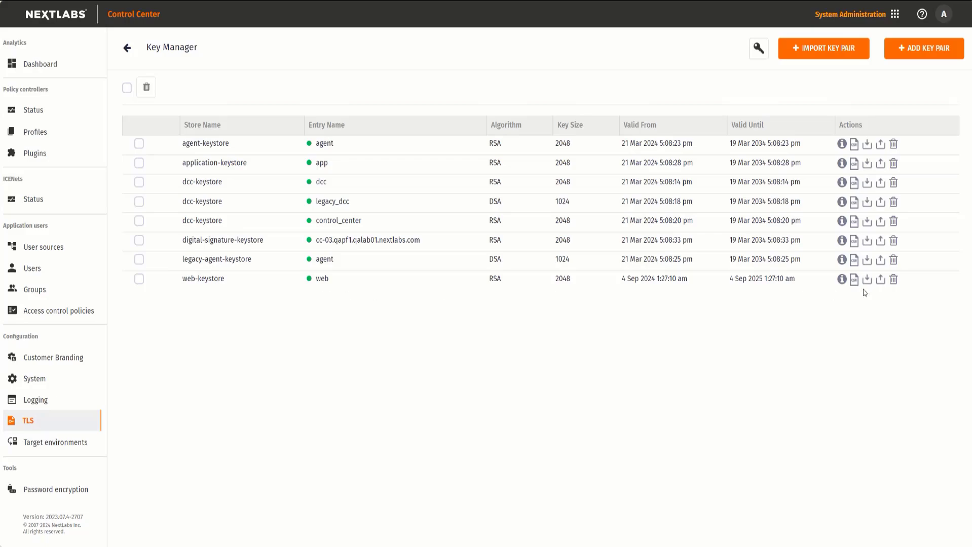
click(892, 280)
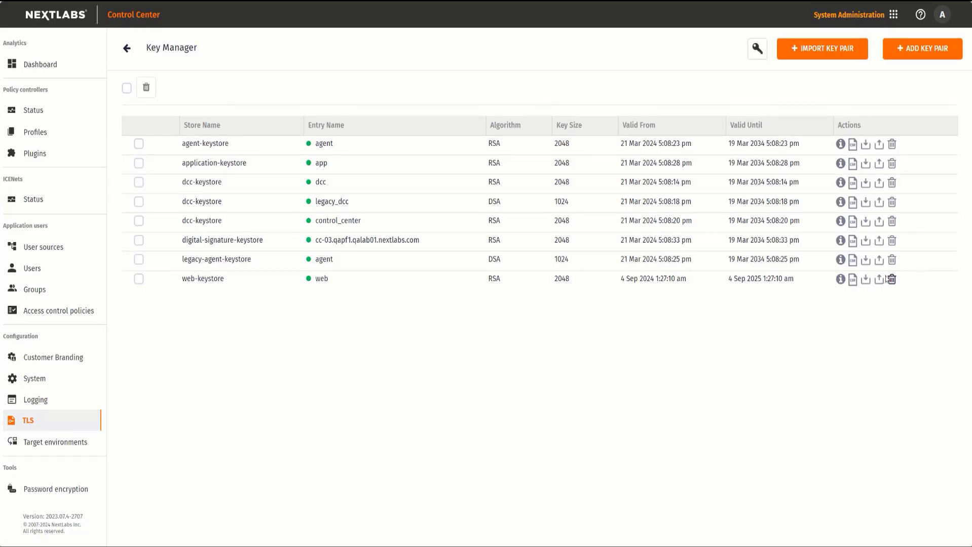
click(588, 108)
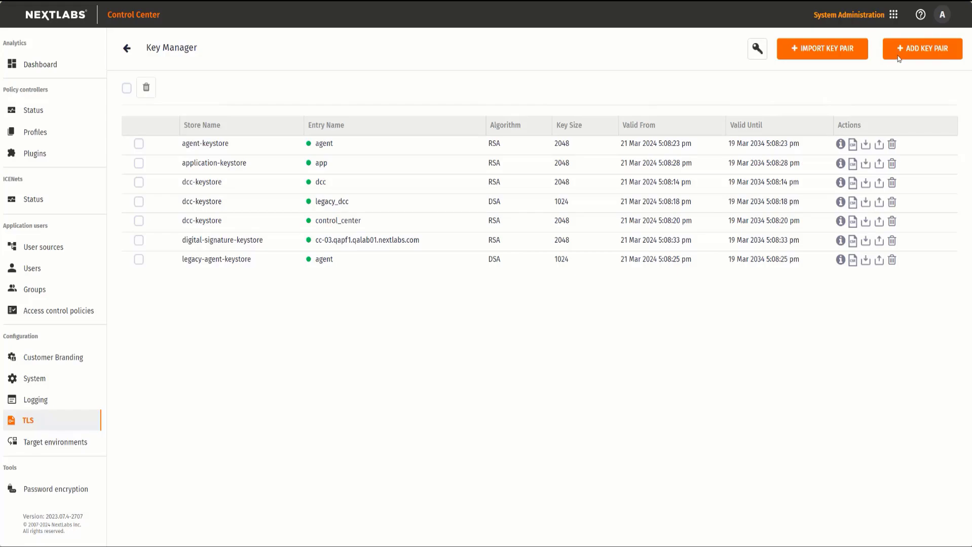
Step: Begin a new key pair in web-keystore with the alias web
click(960, 48)
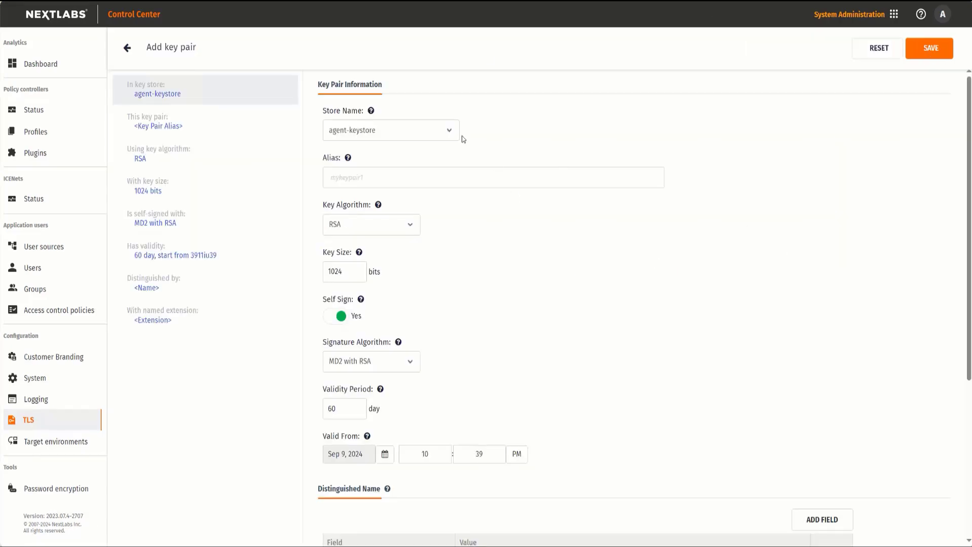
click(431, 130)
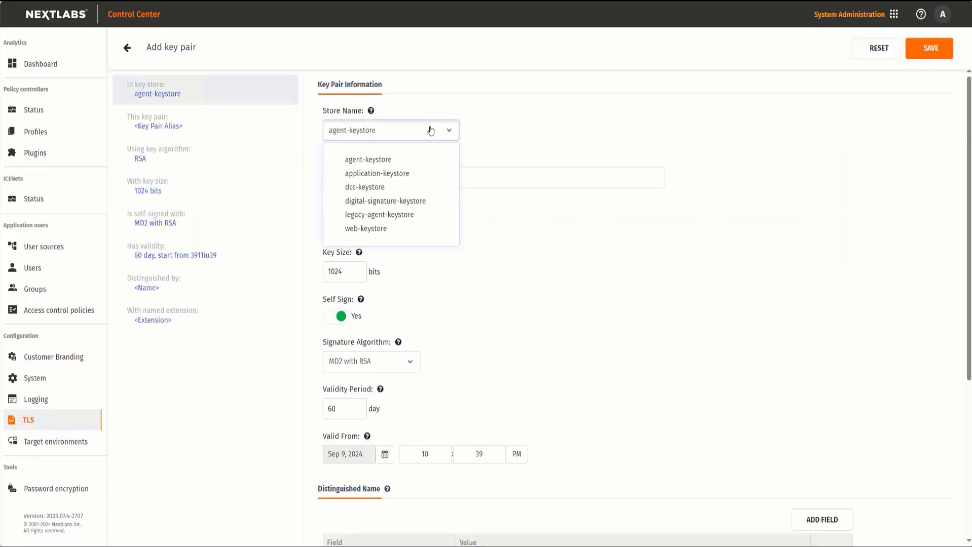
click(376, 229)
click(368, 177)
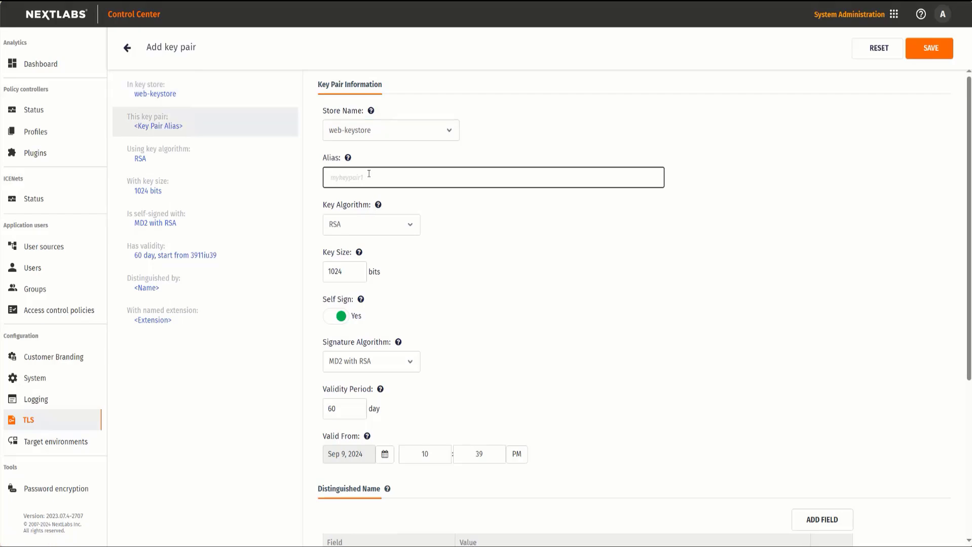
text(web)
click(558, 299)
Step: Set the new key pair's validity period to 366 days
scroll(558, 299, down, 1)
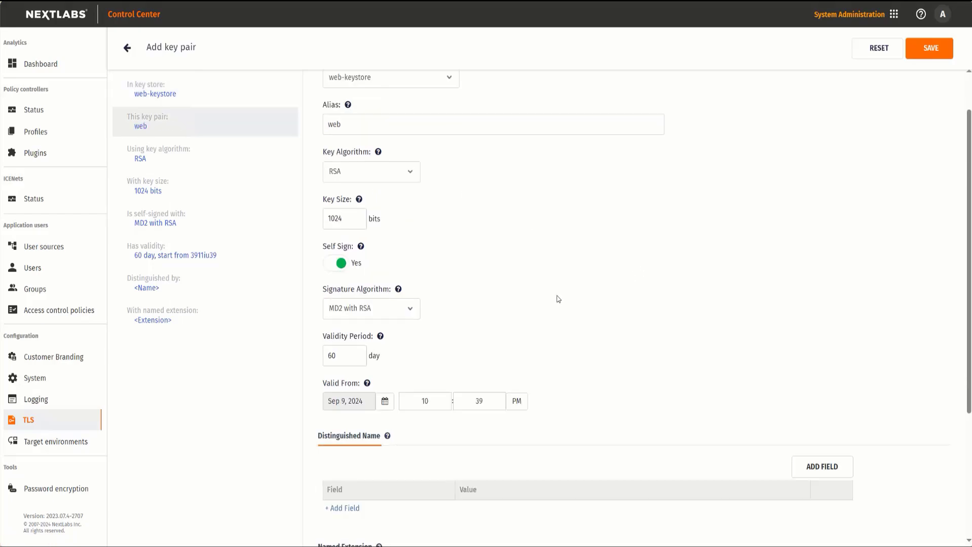
scroll(558, 299, down, 2)
click(355, 250)
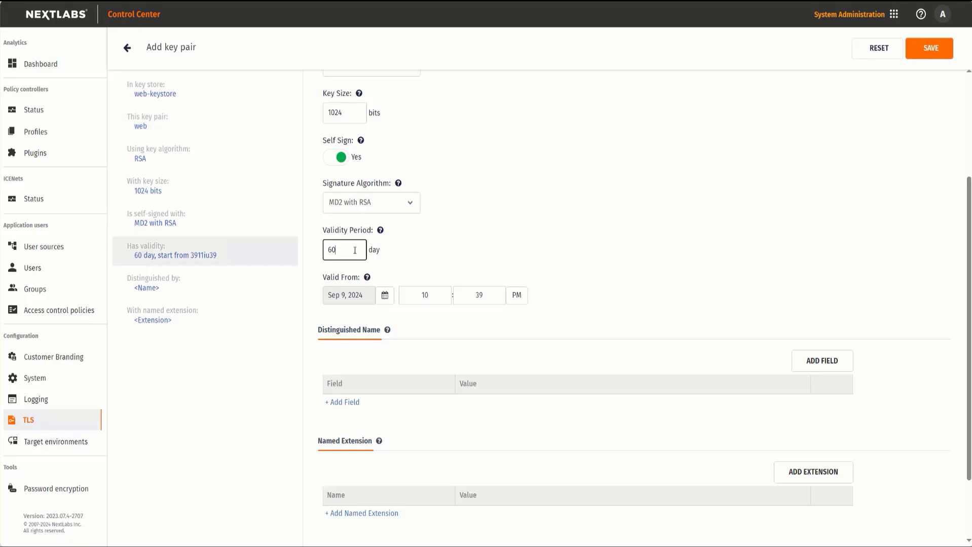
key(BackSpace)
key(BackSpace)
text(366)
click(580, 345)
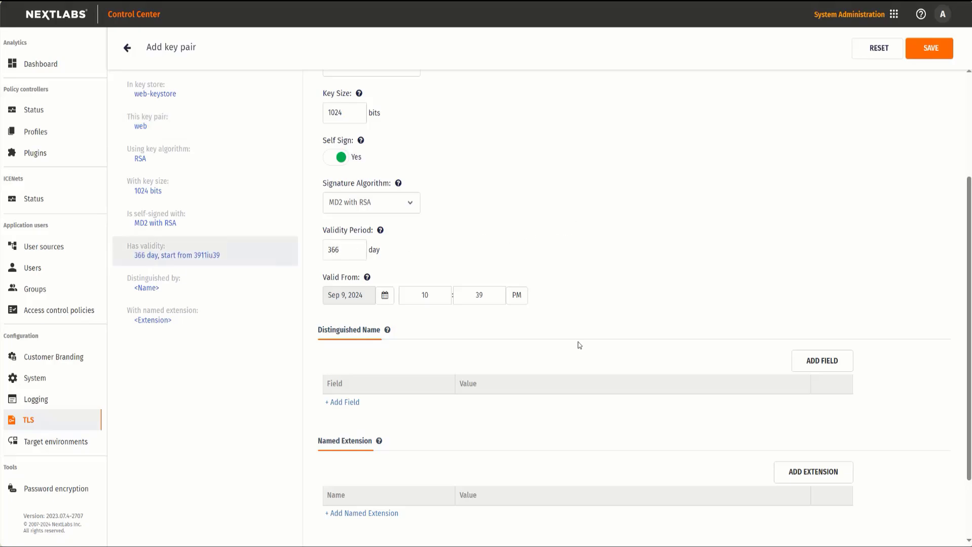
Step: Add a SubjectAlternativeName extension with the value dns:cc-03.qapf1.qalab01.nextlabs.com and save the key pair
scroll(579, 345, down, 2)
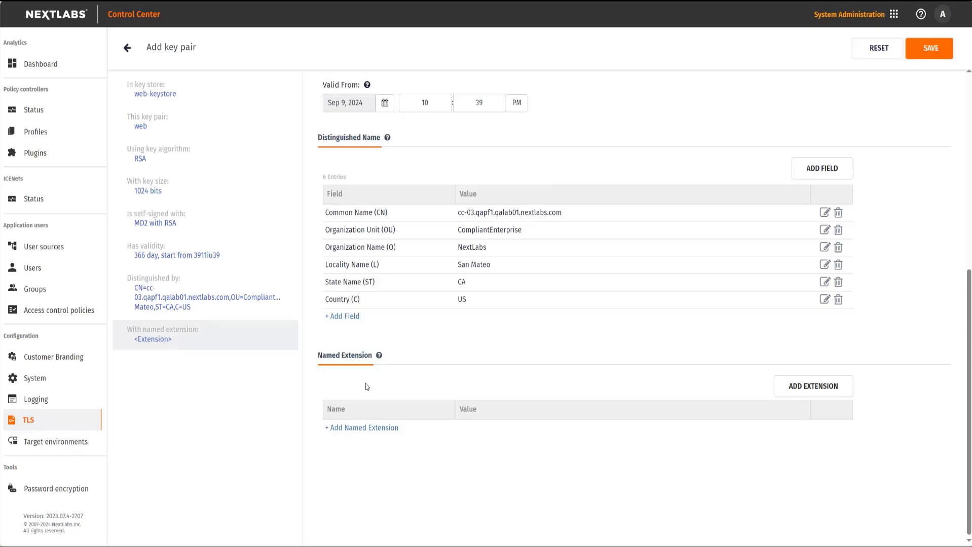
click(370, 428)
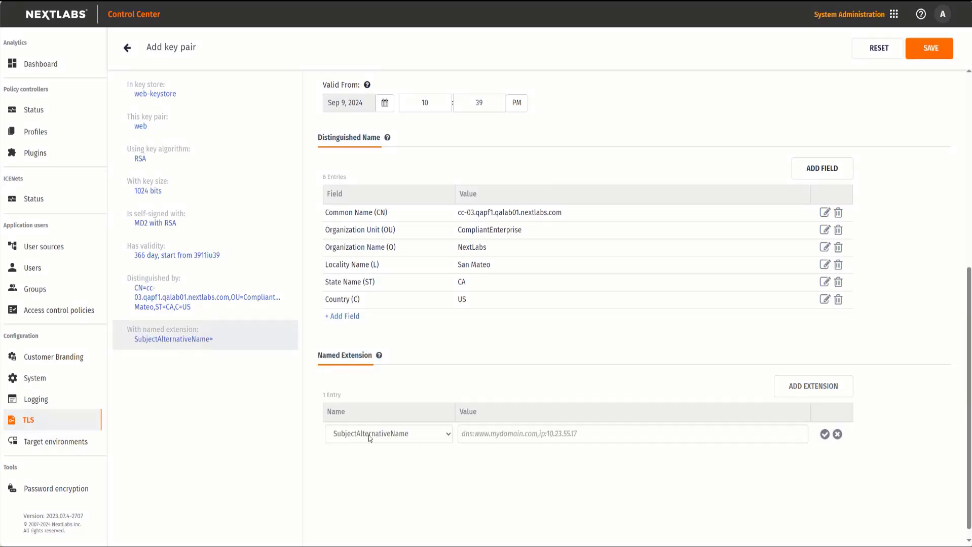
click(368, 434)
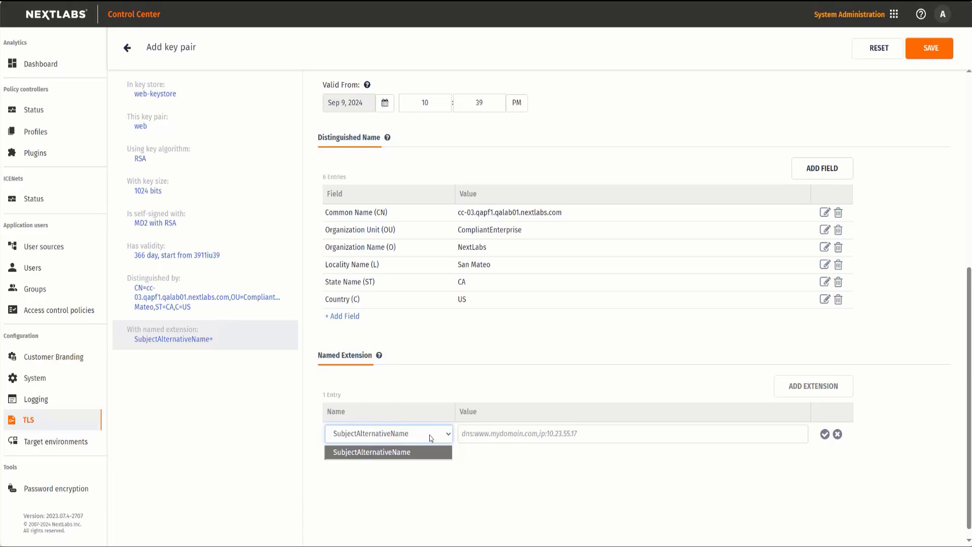
click(498, 434)
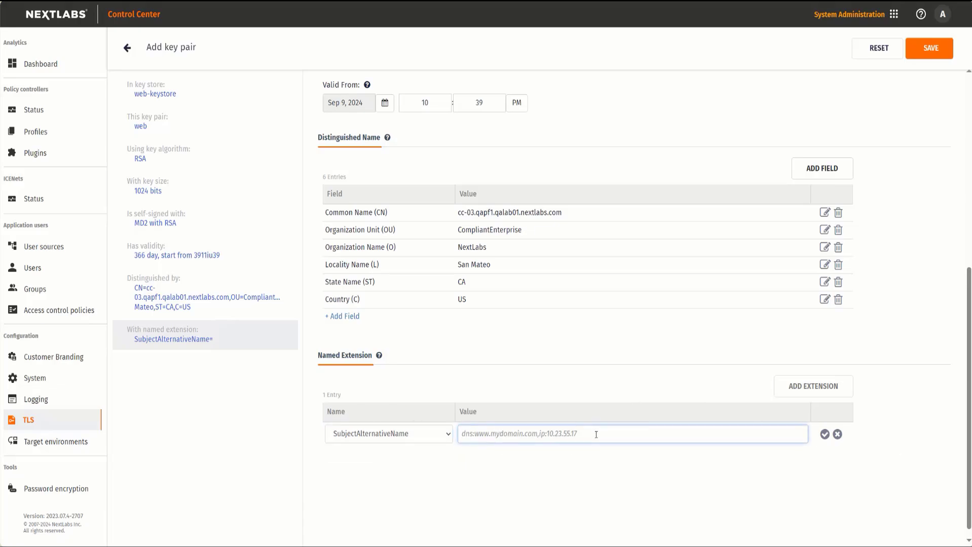
text(dns:cc-03.qapf1.qalab01.nextlabs.com)
click(825, 435)
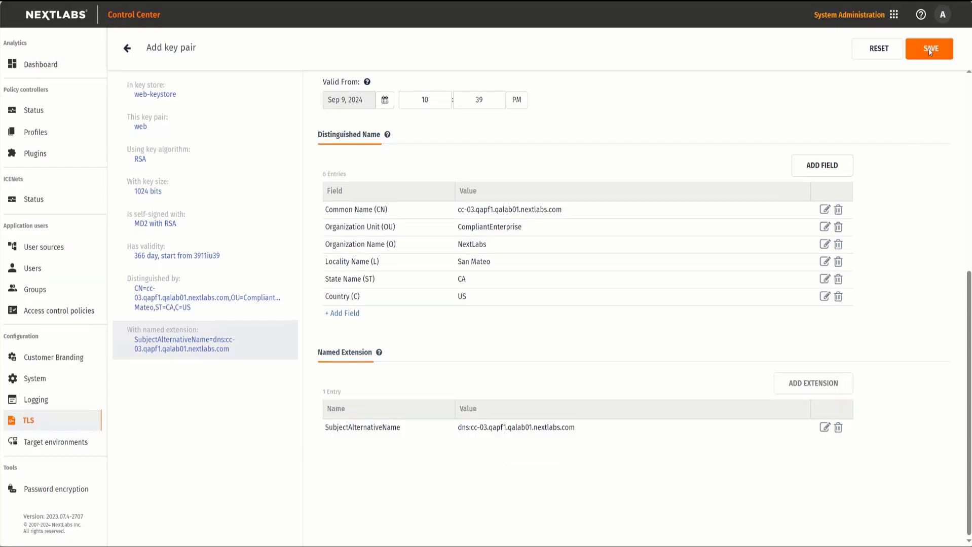
click(929, 48)
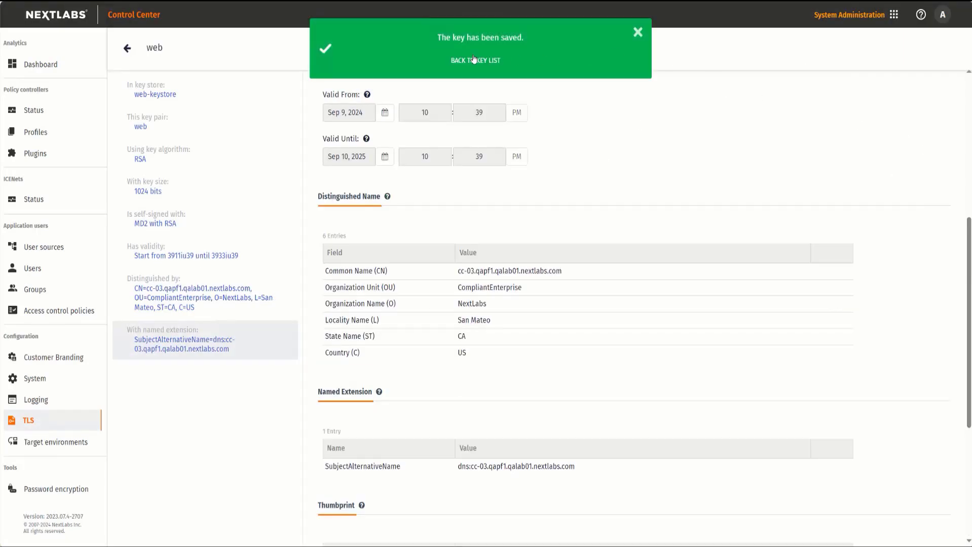
Step: Review the saved web key pair's details, including its named extension and thumbprints, and return to the key list
click(476, 60)
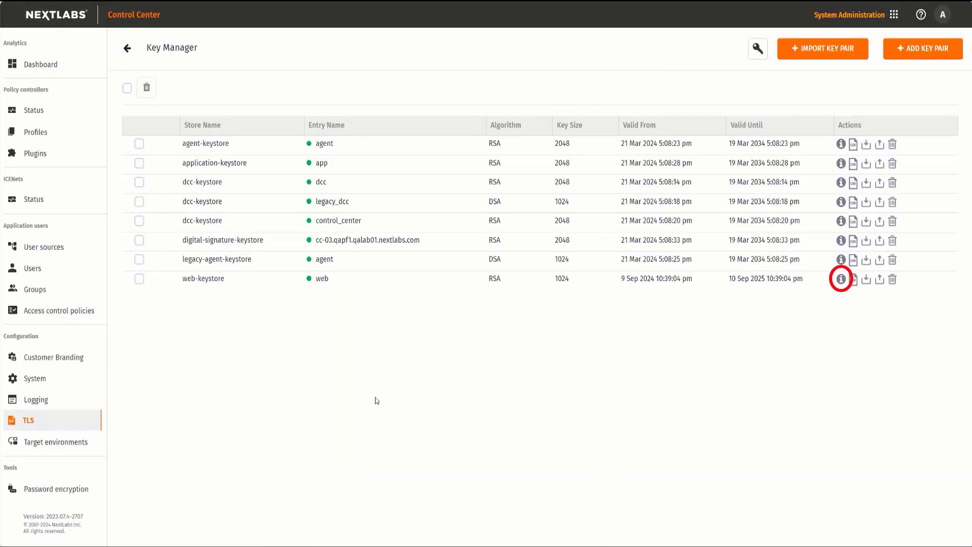
click(841, 280)
scroll(751, 321, down, 9)
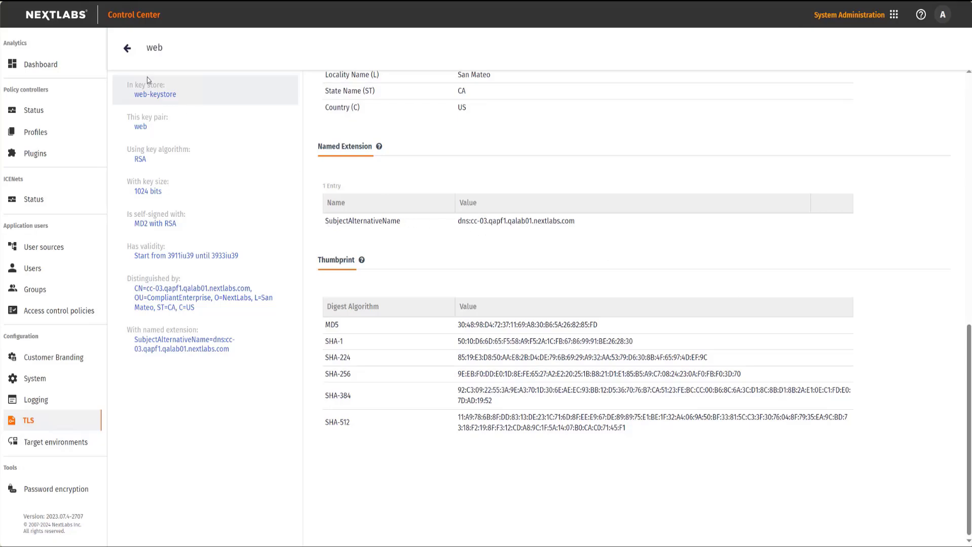
click(127, 48)
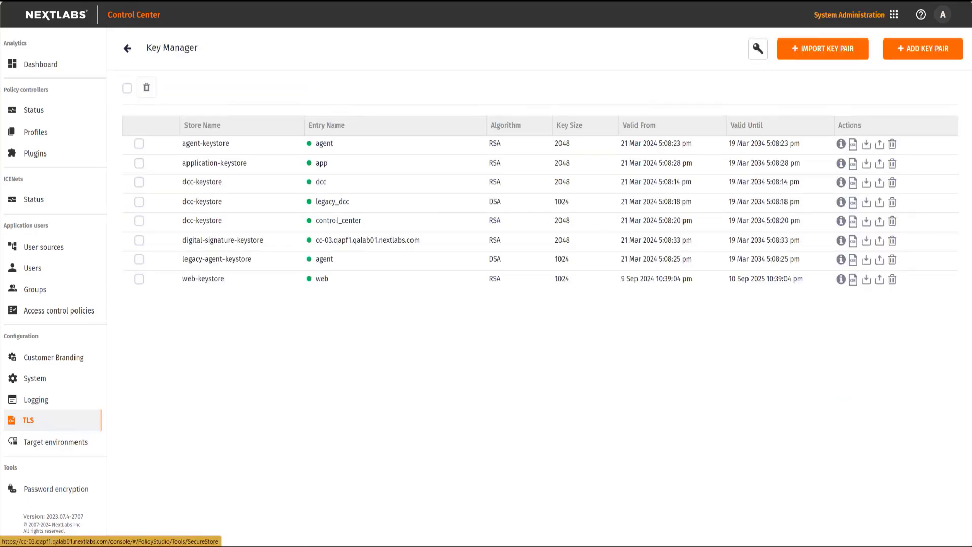
Step: Generate a certificate signing request for the web key pair and import its certificate reply file
click(854, 283)
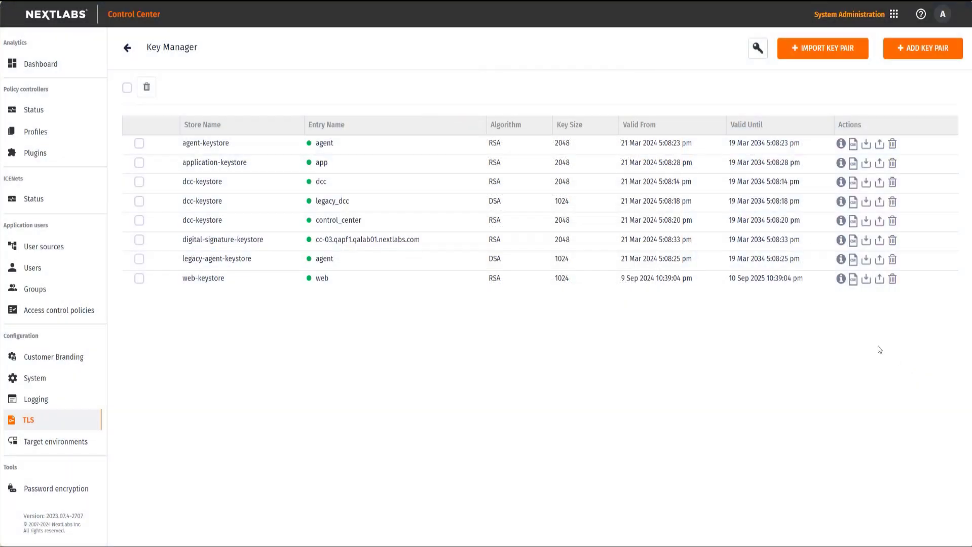
click(867, 280)
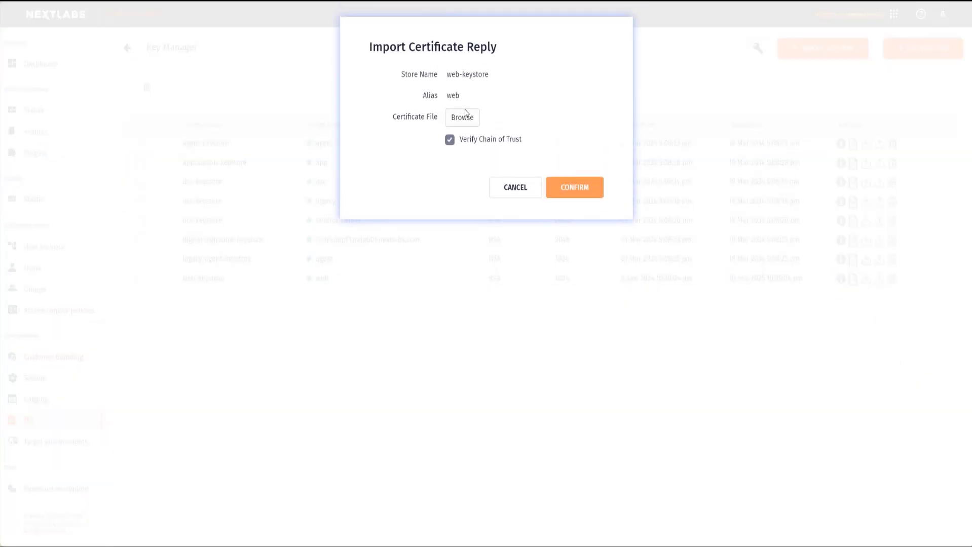
click(465, 113)
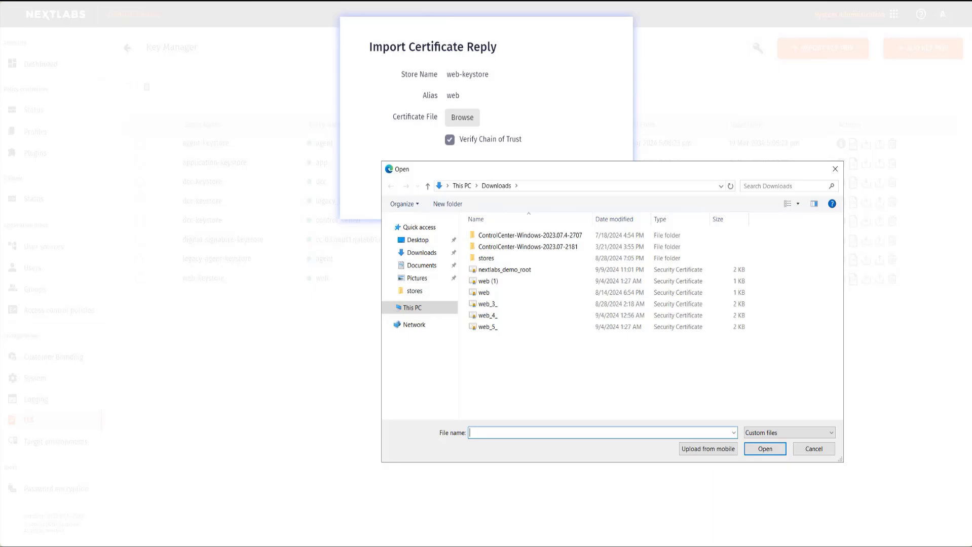
double_click(516, 414)
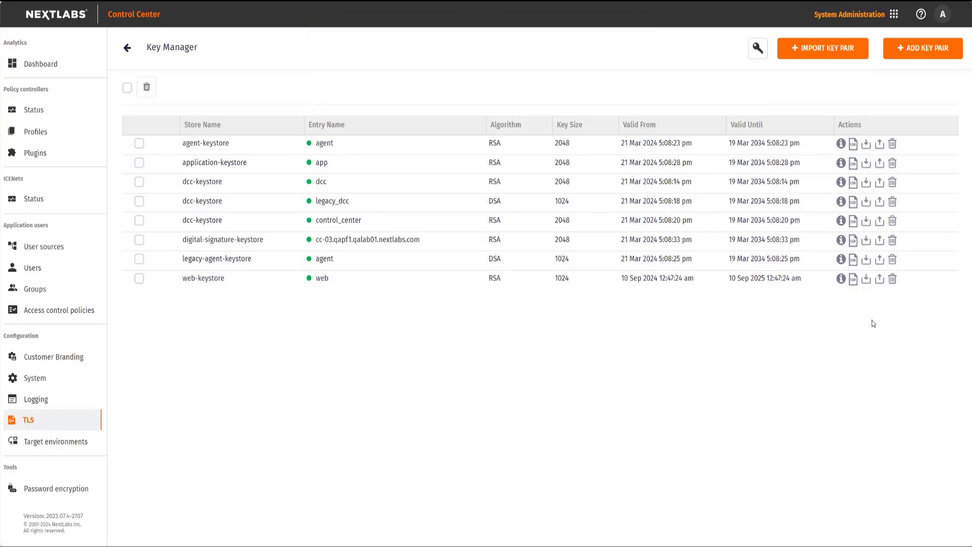
Step: Check the web key pair's details for the issuer, signature algorithm and validity dates
click(841, 279)
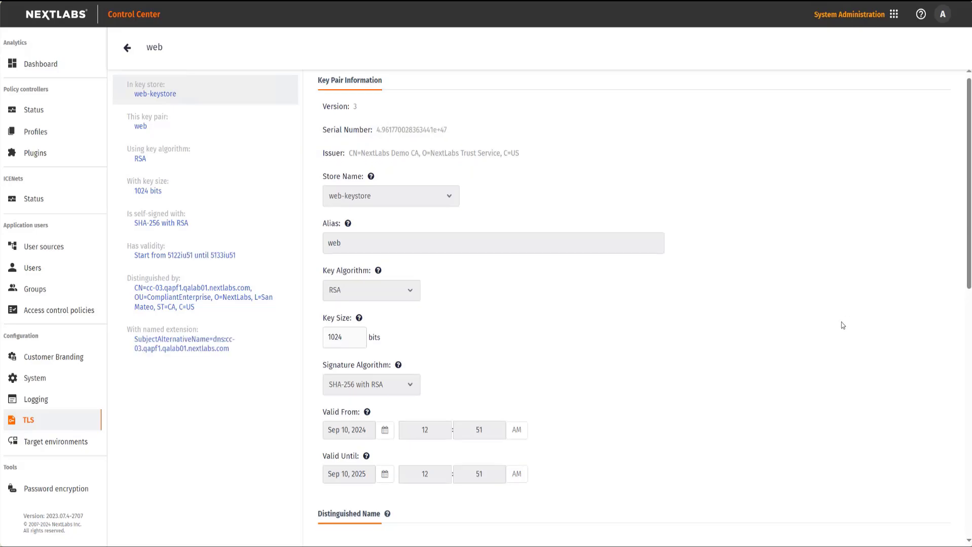
scroll(842, 324, down, 10)
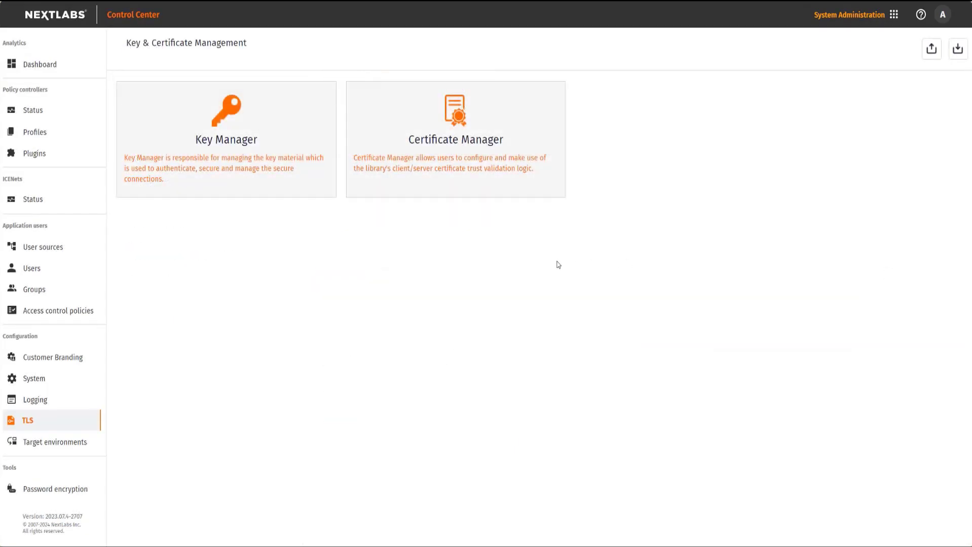
Step: Delete the web certificate entries of web-truststore and cacerts in Certificate Manager
click(492, 150)
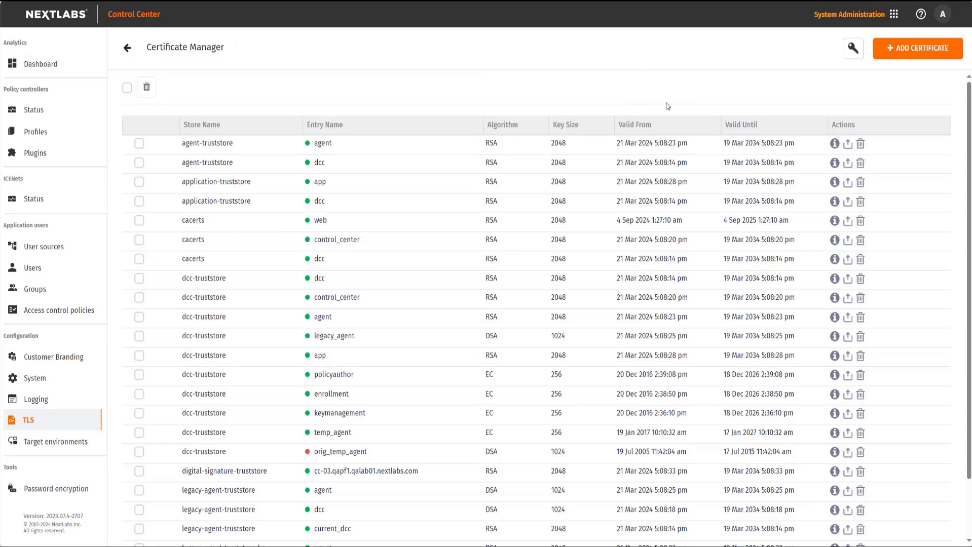
scroll(717, 229, down, 2)
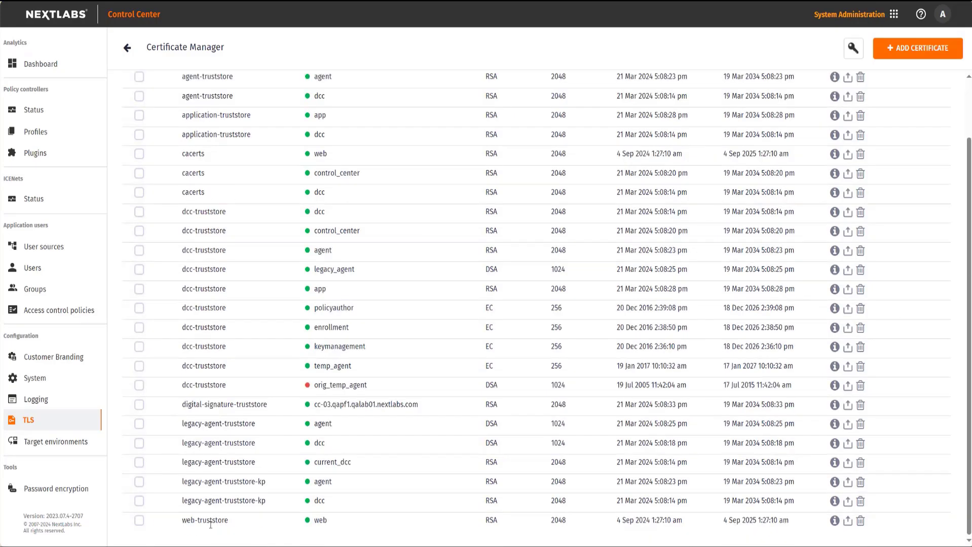
click(860, 522)
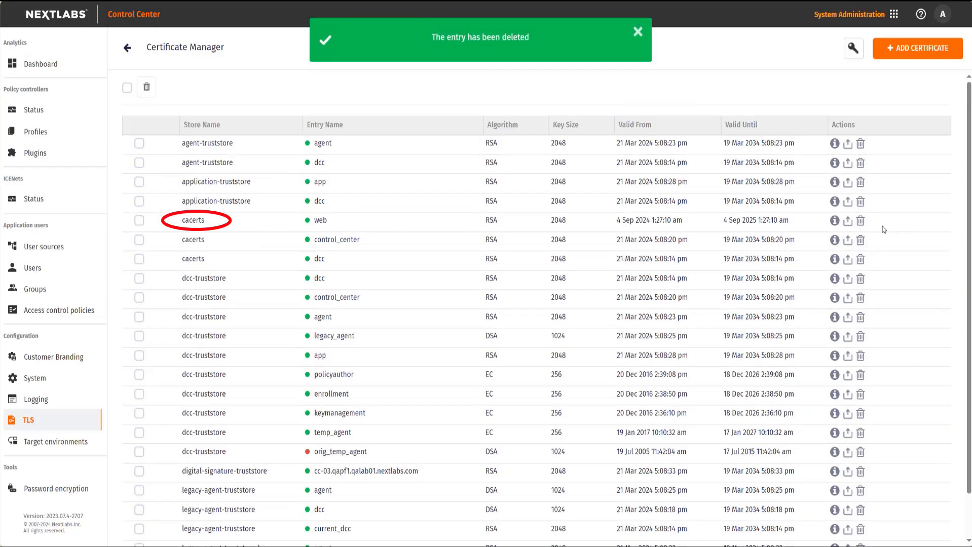
click(861, 221)
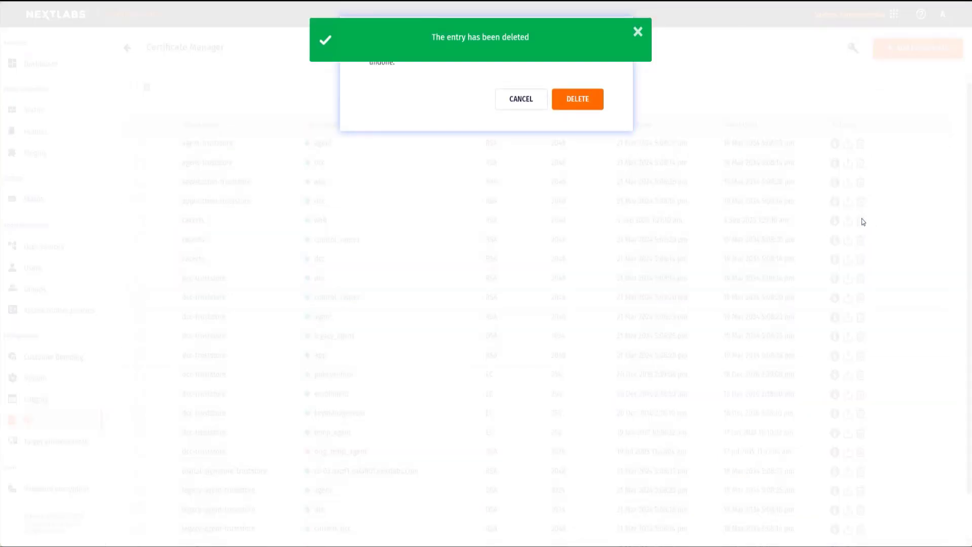
click(591, 98)
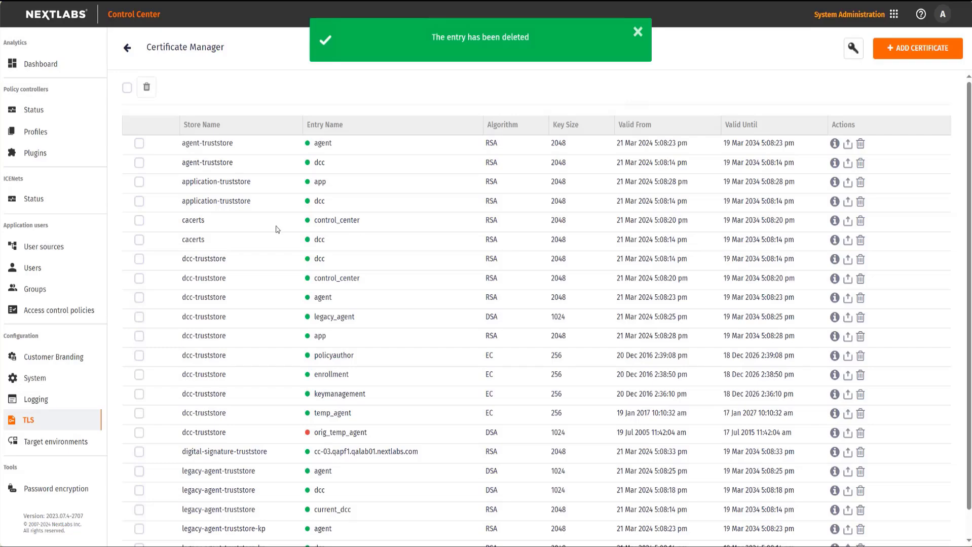
Step: Import the trusted certificate nextlabs_ca_root.cer into the cacerts store with the alias nextlabs_ca_root
click(921, 49)
click(517, 77)
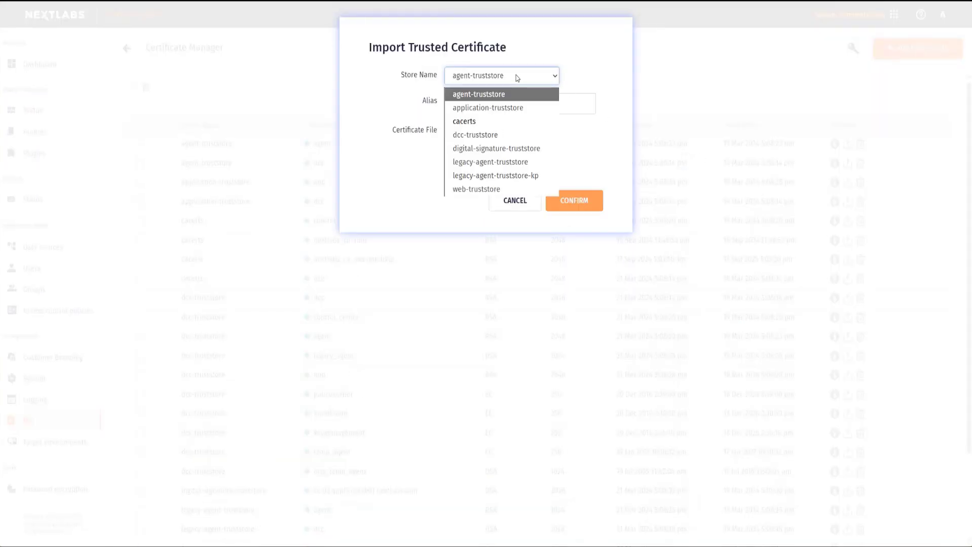
click(482, 122)
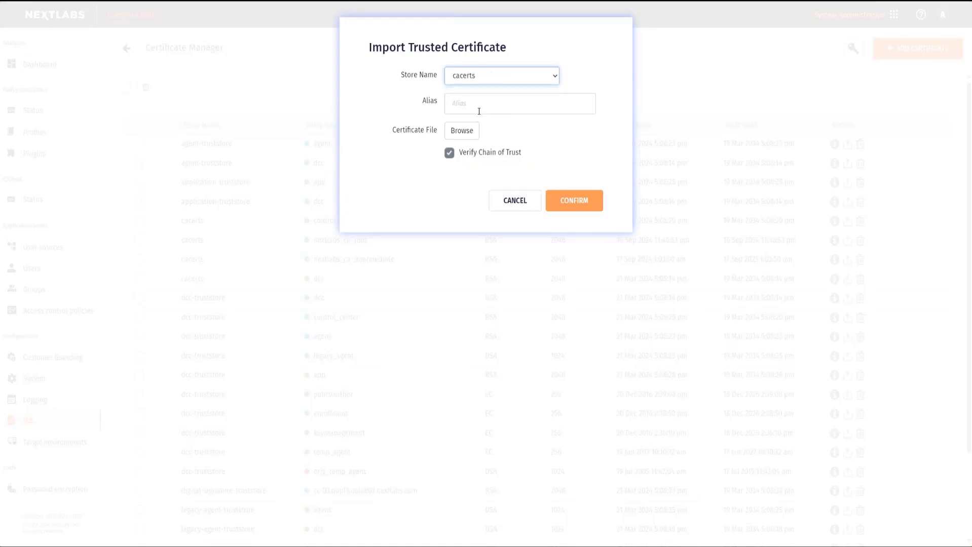
click(472, 104)
text(nextlabs_ca_root)
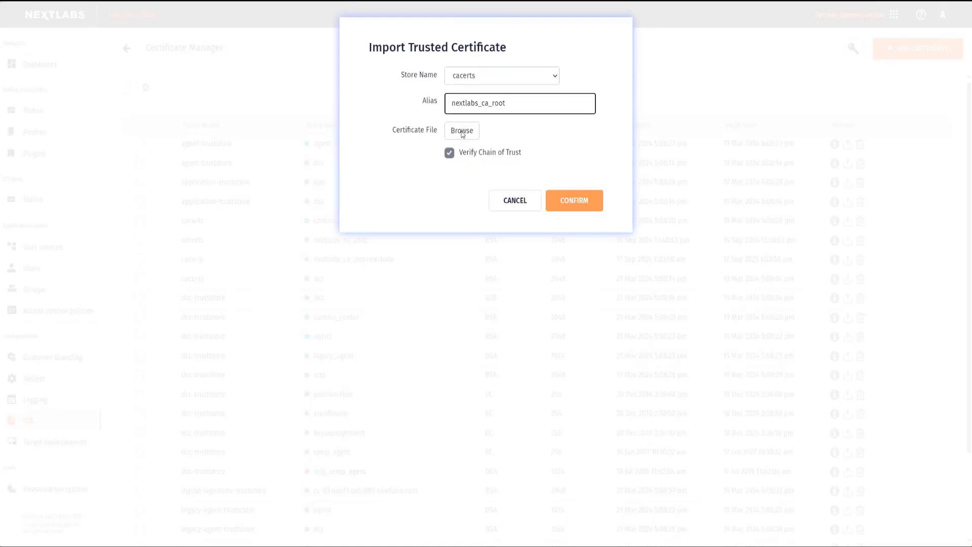
click(462, 131)
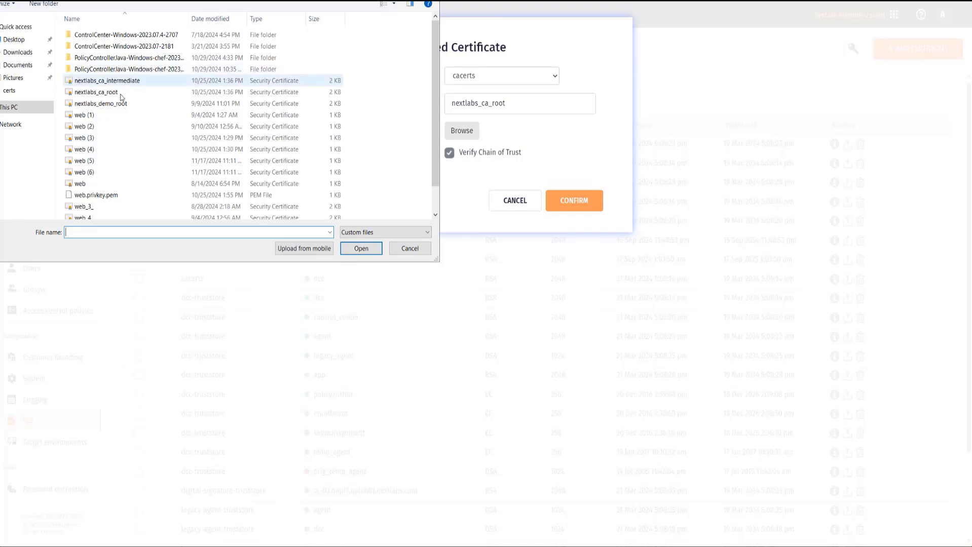
double_click(122, 93)
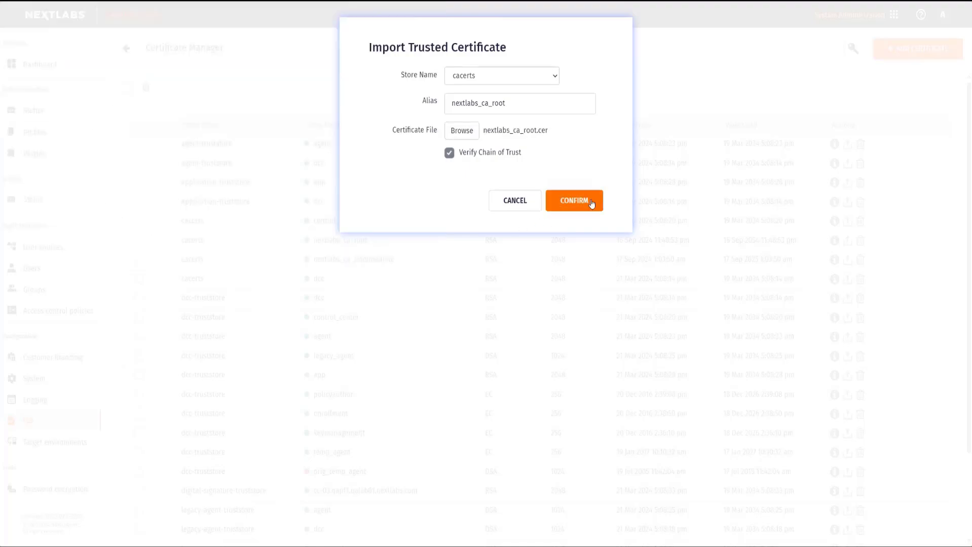
click(575, 201)
Step: Import the trusted certificate nextlabs_ca_intermediate.cer into the cacerts store with the alias nextlabs_ca_intermediate
click(919, 52)
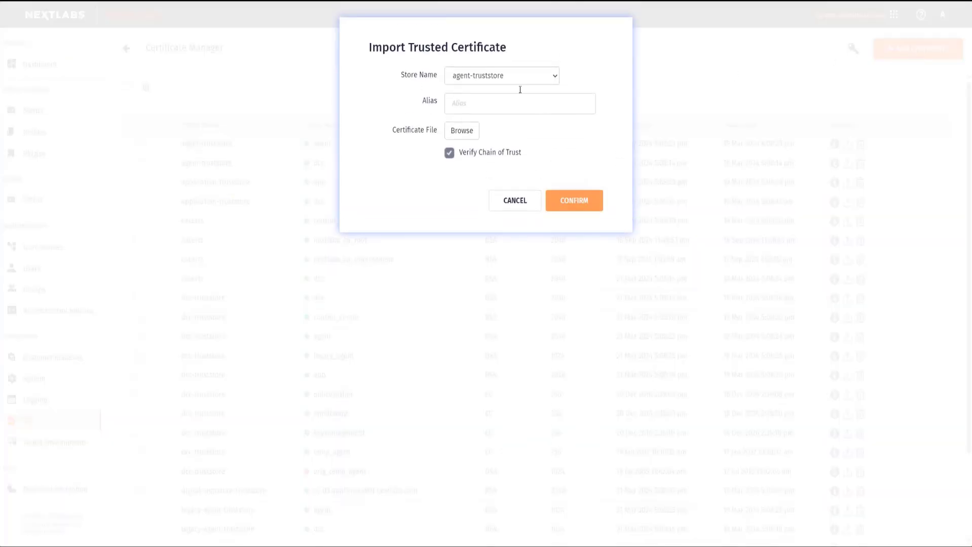
click(511, 83)
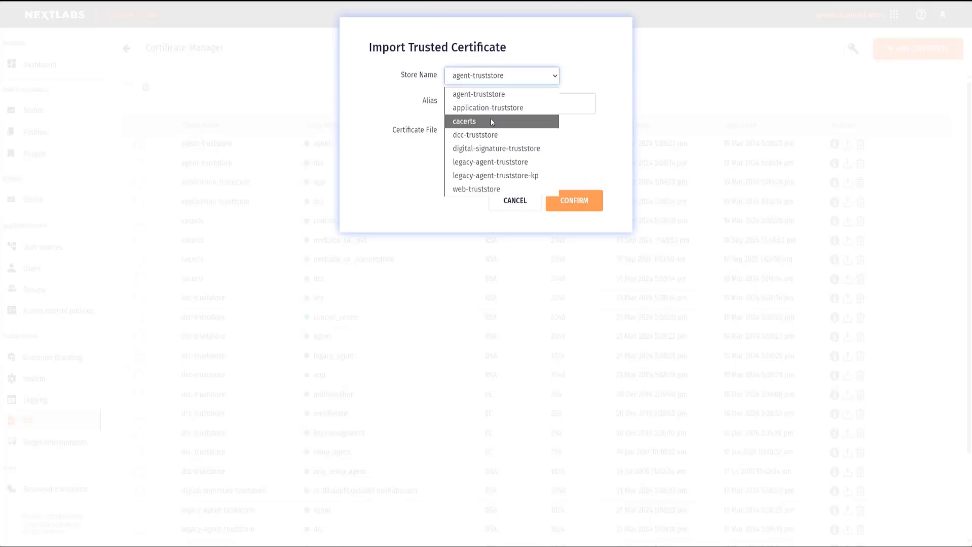
click(491, 120)
click(504, 106)
text(nextlabs_ca_intermediate)
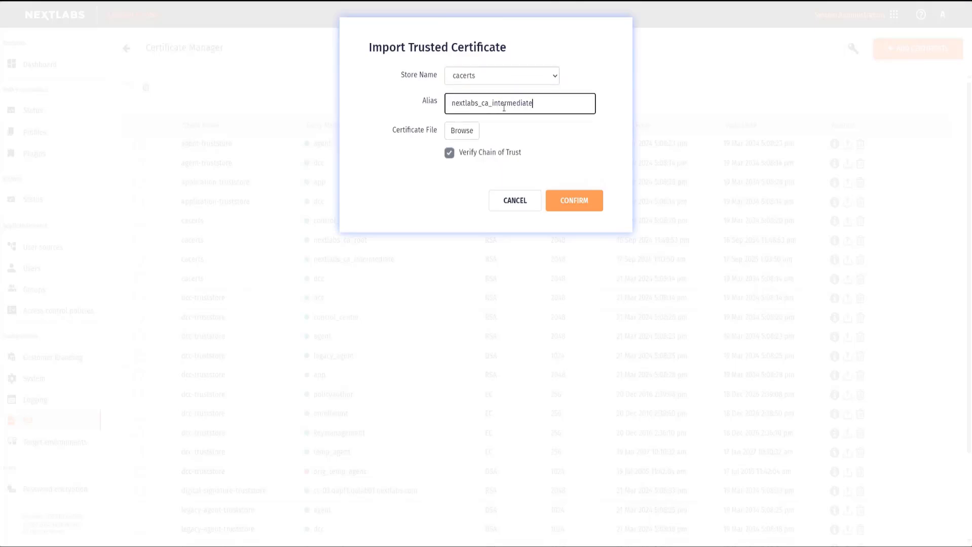
click(491, 119)
click(461, 131)
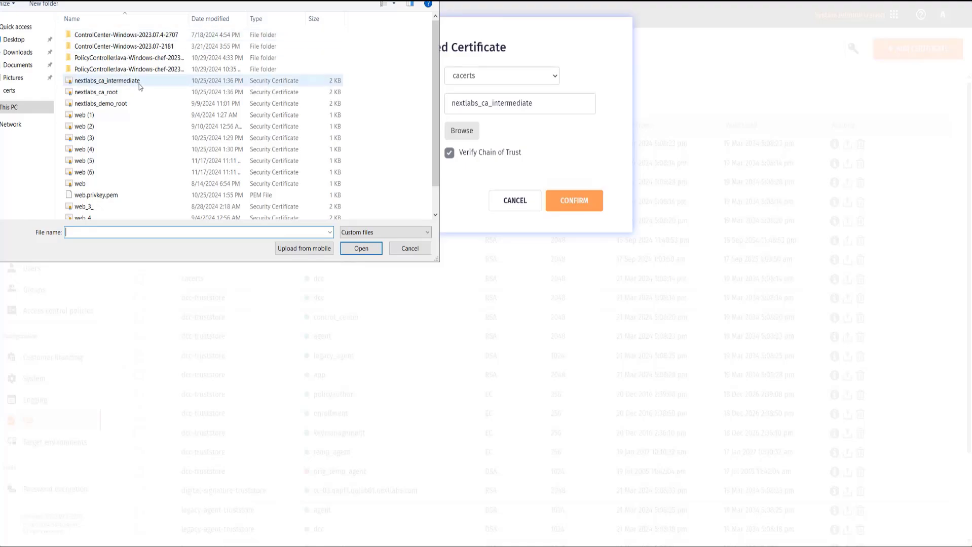
double_click(139, 83)
click(584, 209)
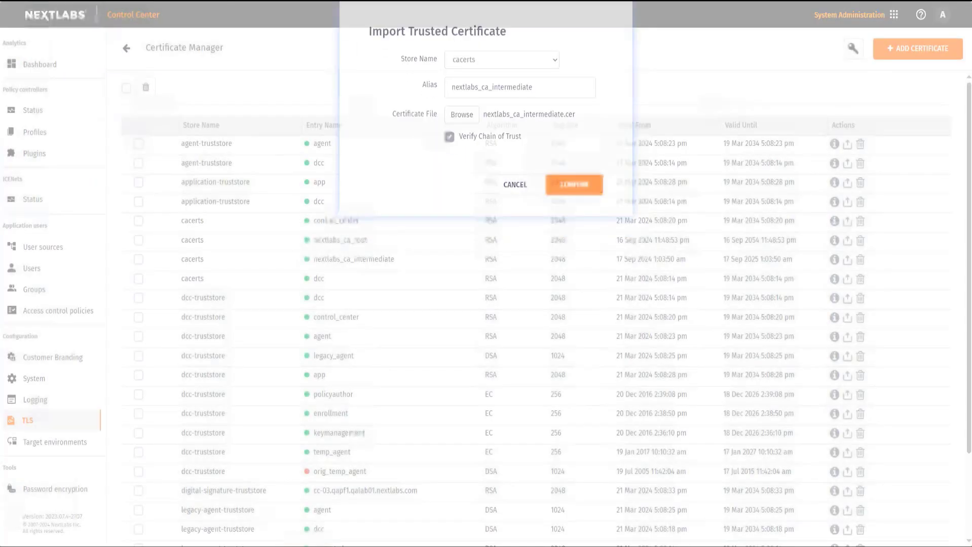
Step: Import the trusted certificate nextlabs_ca_root.cer into the web-truststore store with the alias nextlabs_ca_root
click(936, 48)
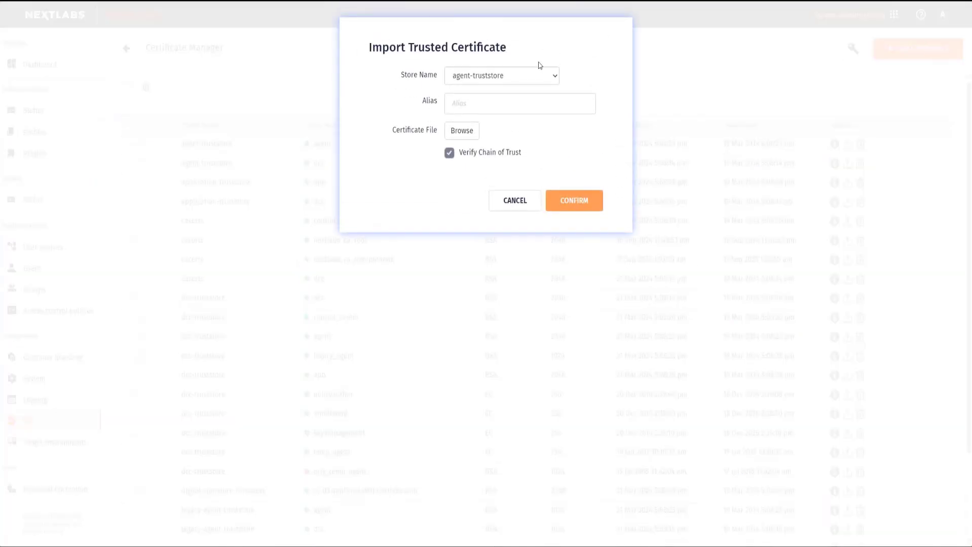
click(531, 106)
text(nextlabs_ca_root)
click(514, 75)
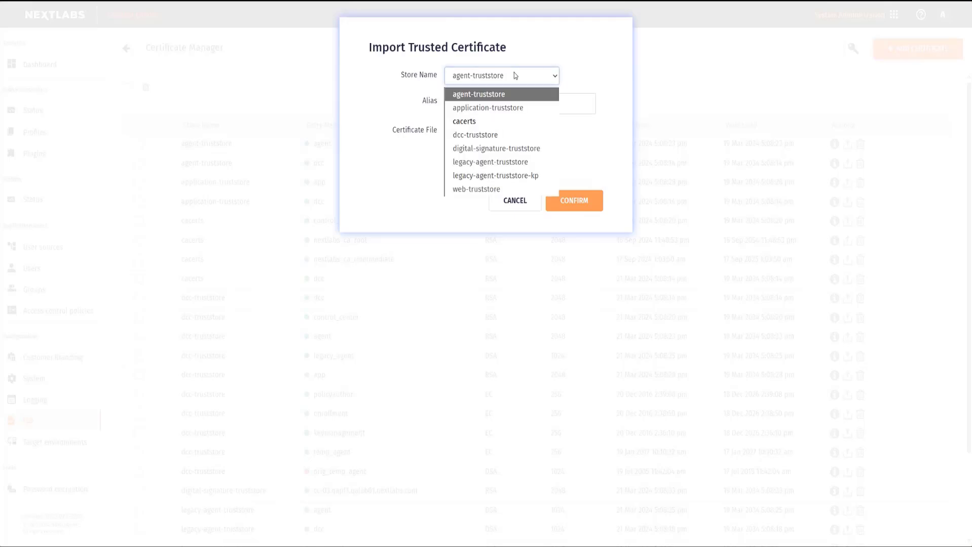
click(479, 189)
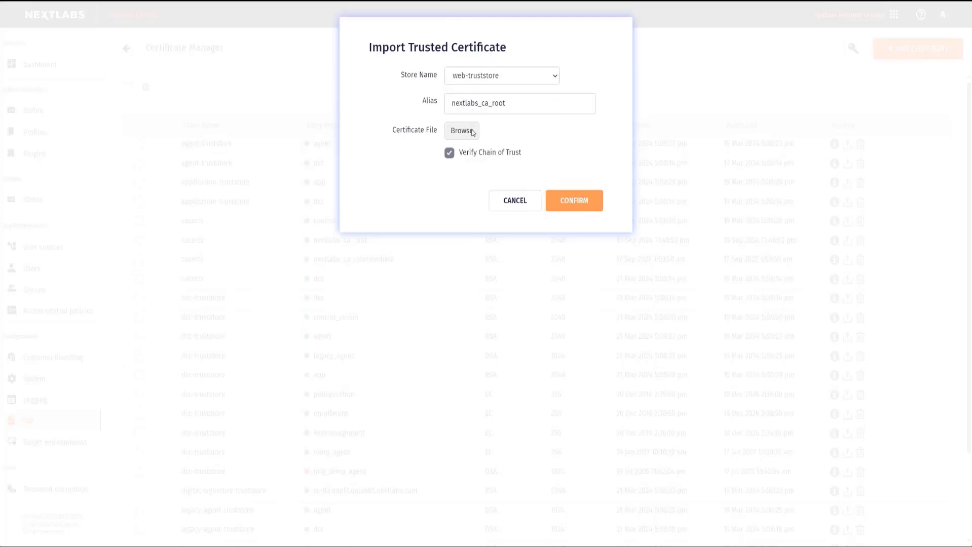
click(462, 130)
click(148, 92)
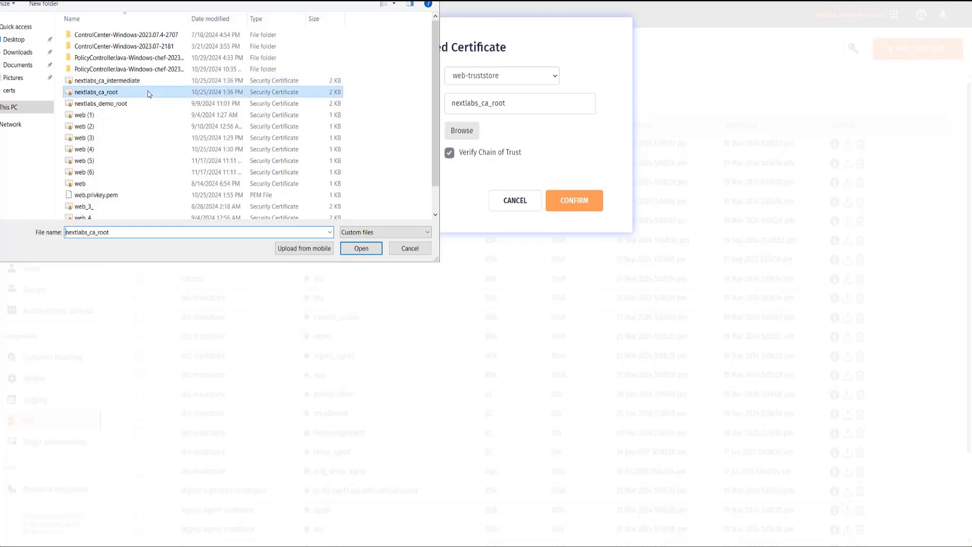
double_click(148, 93)
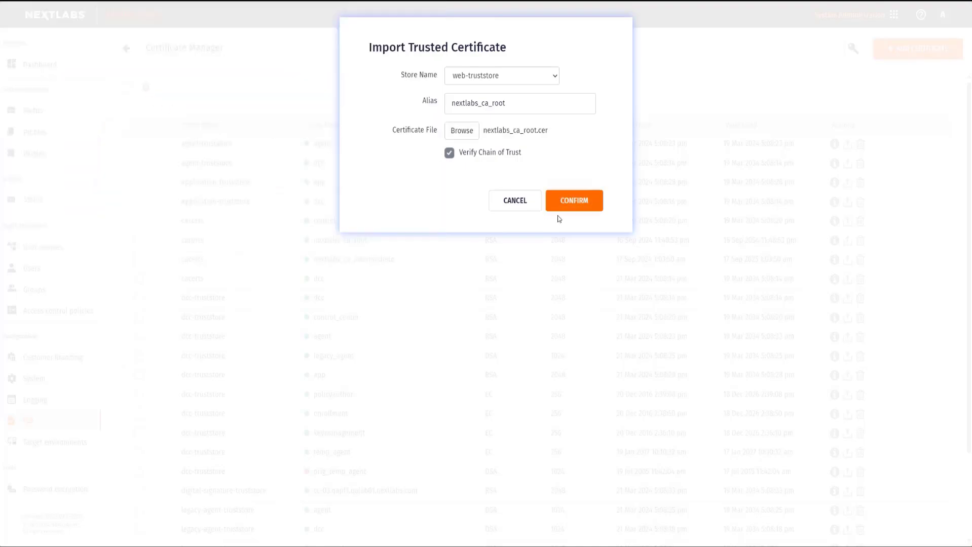
click(591, 207)
Step: Import the trusted certificate nextlabs_ca_intermediate.cer into the web-truststore store with the alias nextlabs_ca_intermediate
click(935, 54)
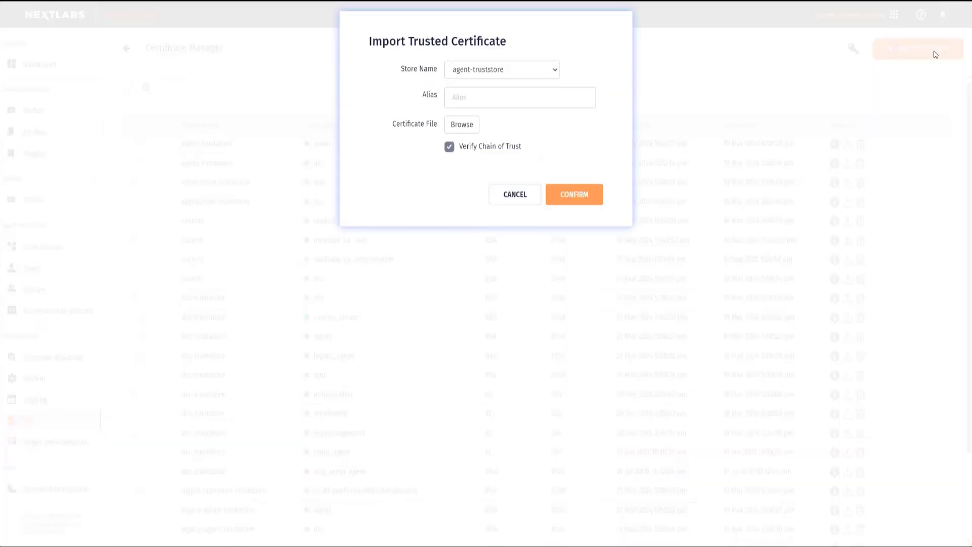
click(512, 106)
text(nextlabs_ca_root)
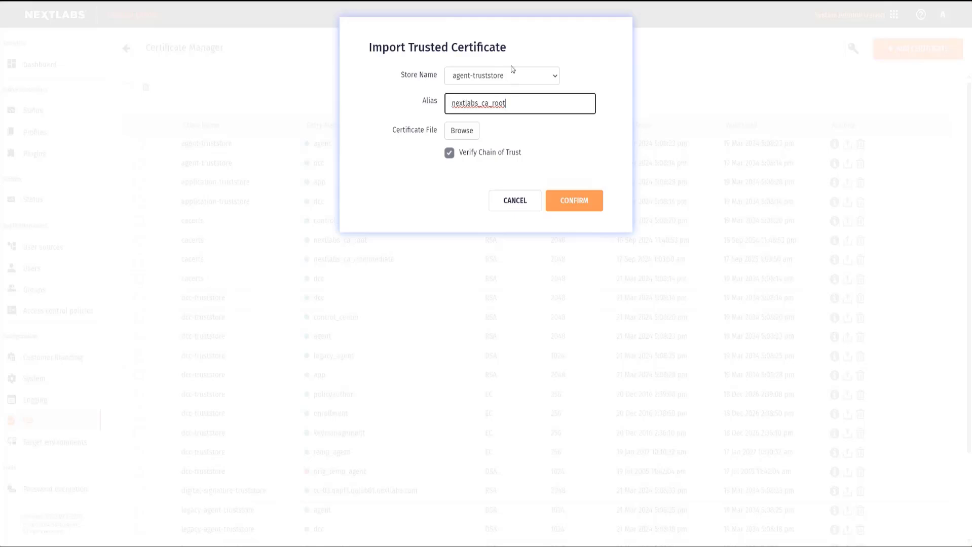
click(512, 76)
click(483, 189)
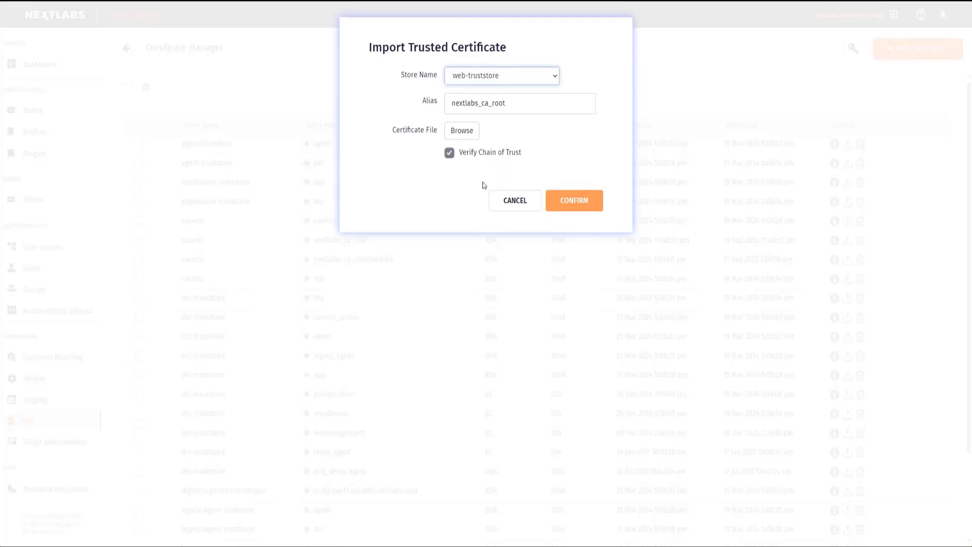
click(517, 103)
key(BackSpace)
key(BackSpace)
key(BackSpace)
key(BackSpace)
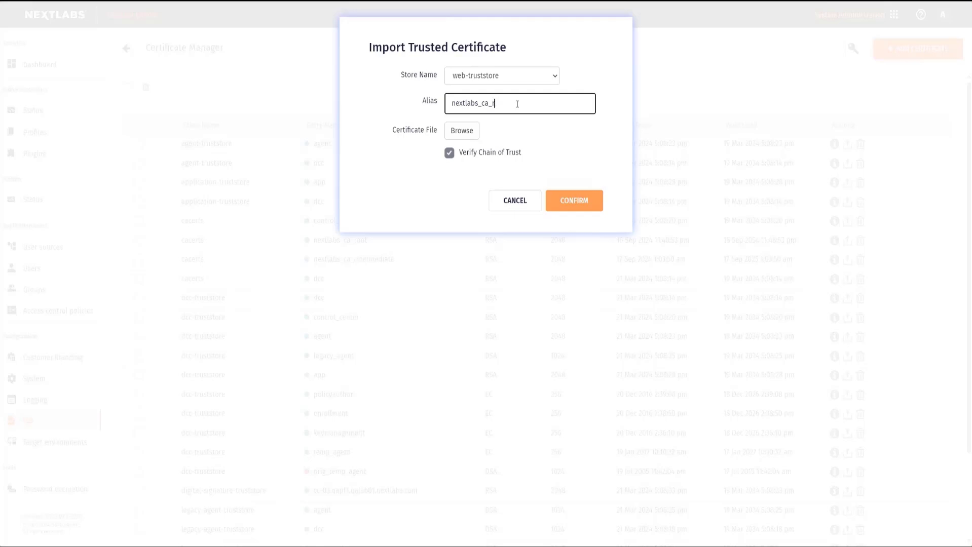
text(intermediate)
click(460, 131)
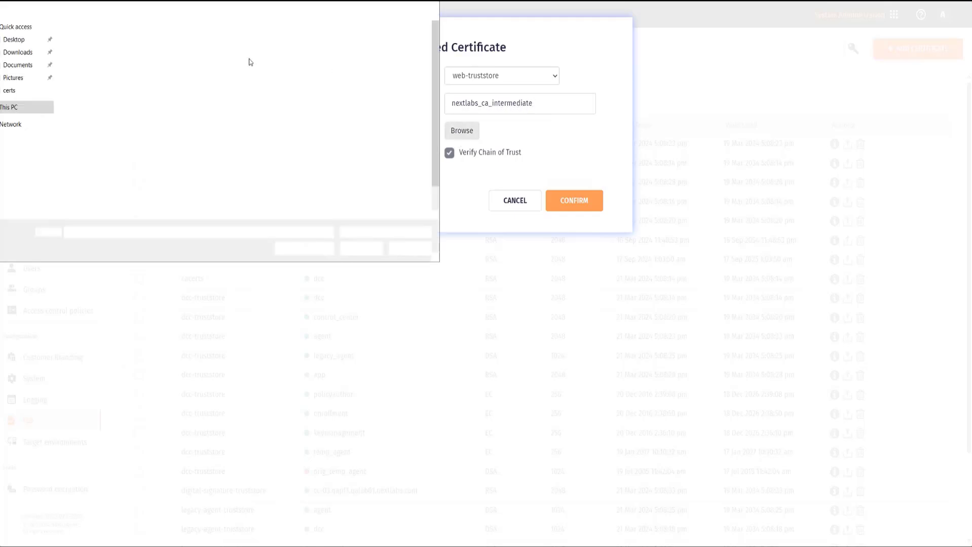
double_click(129, 82)
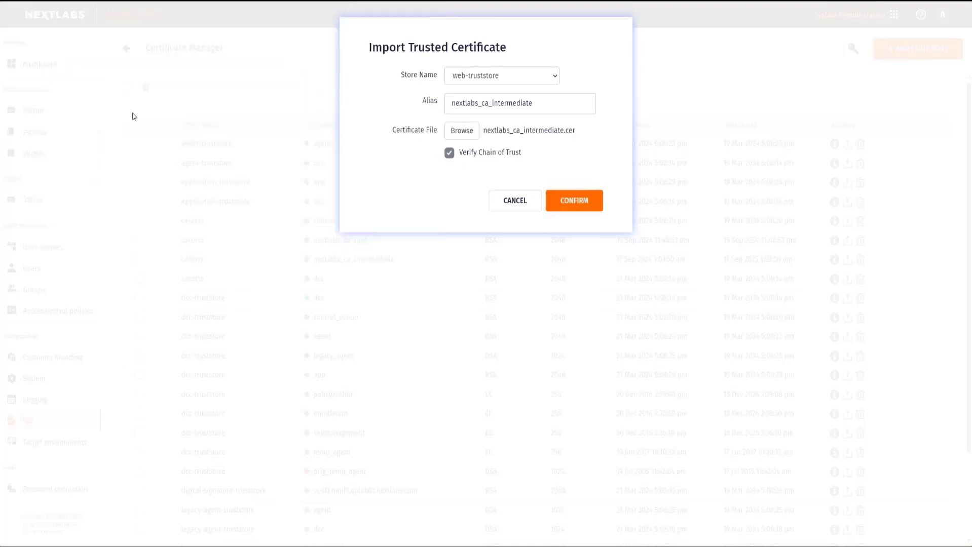
click(594, 203)
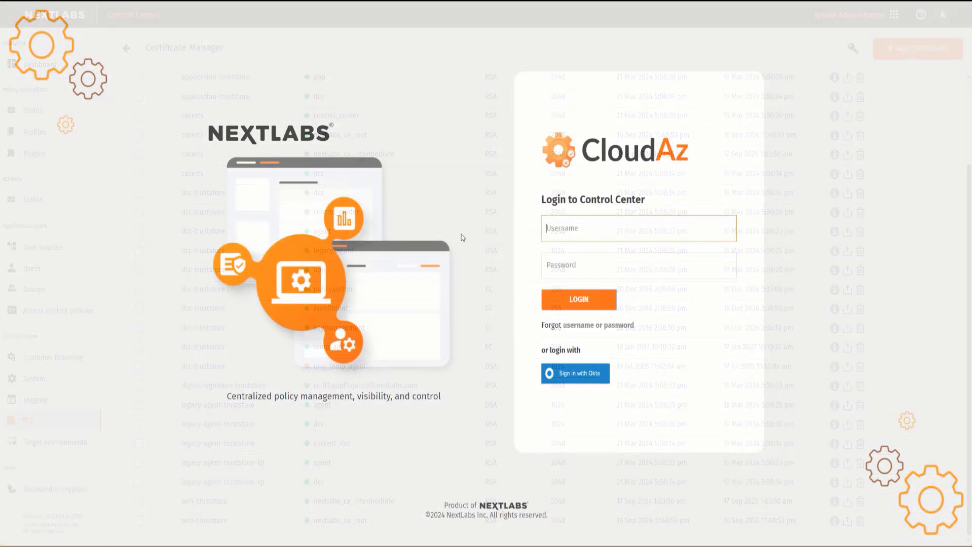
Step: Inspect the login site's certificate in the browser, checking its issuer, validity period and certificate hierarchy
click(31, 1)
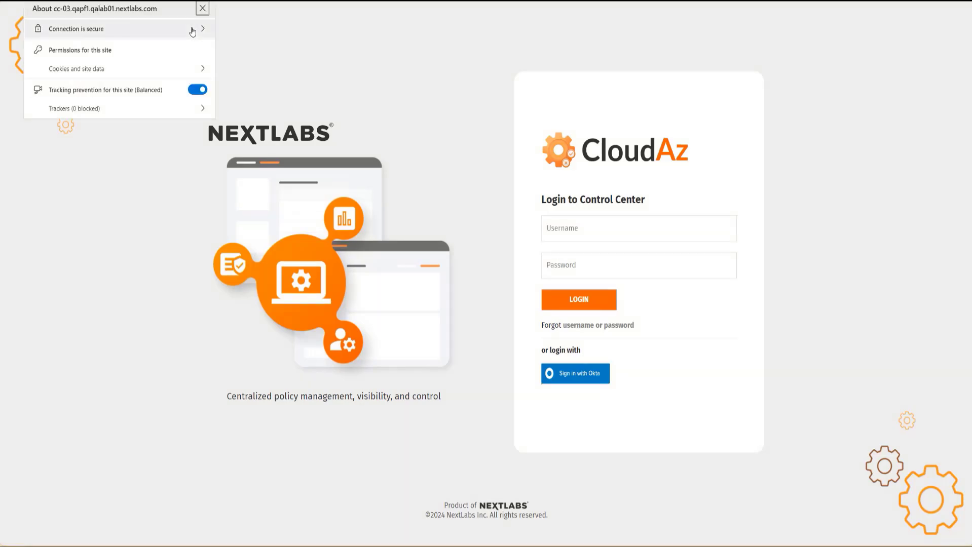
click(193, 31)
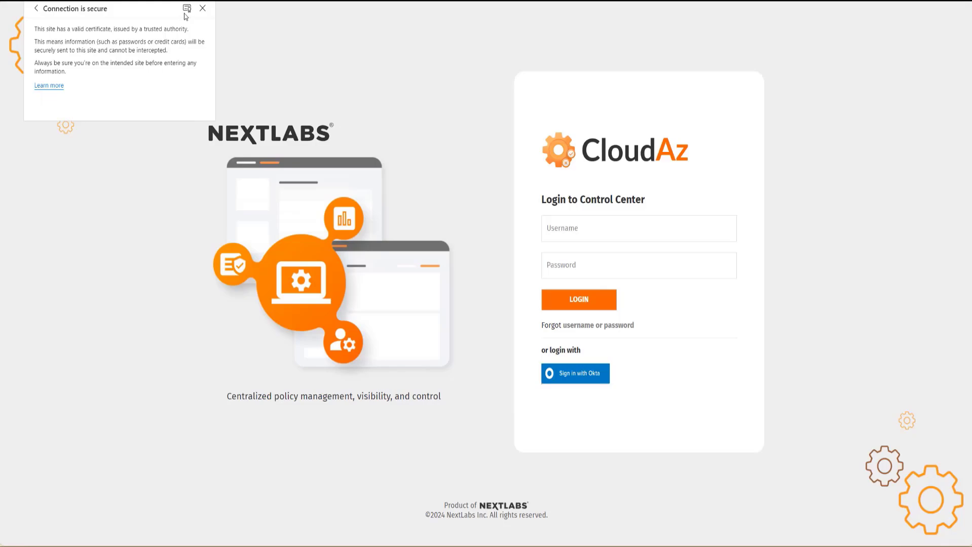
click(187, 8)
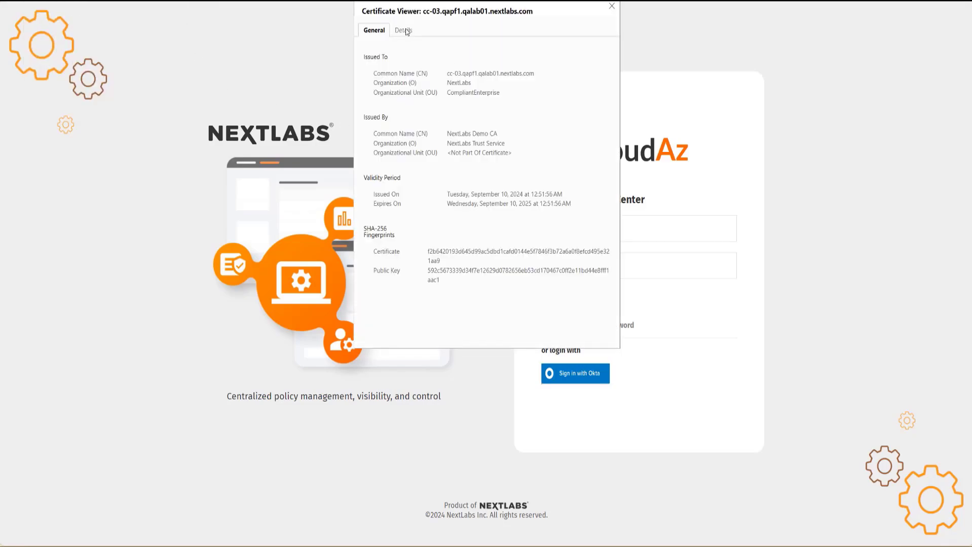
click(404, 32)
click(432, 102)
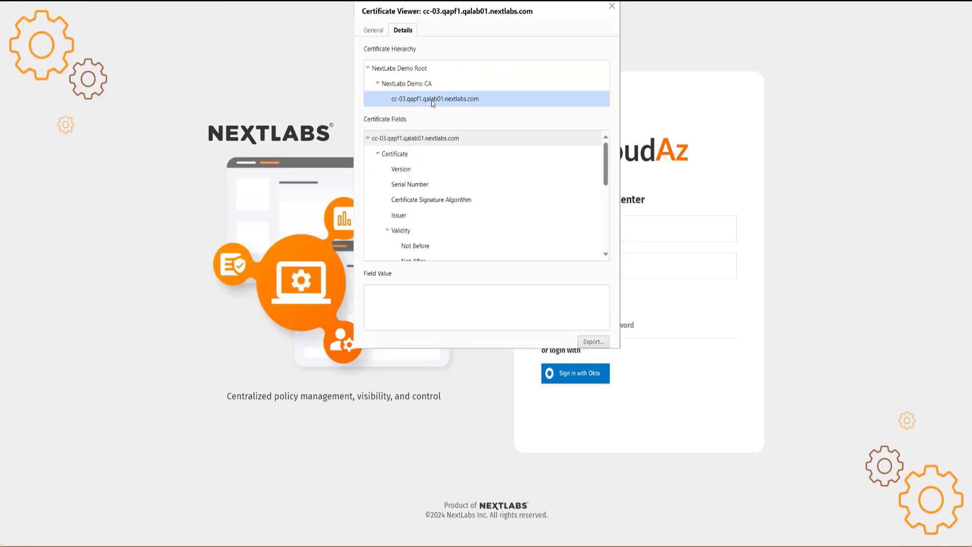